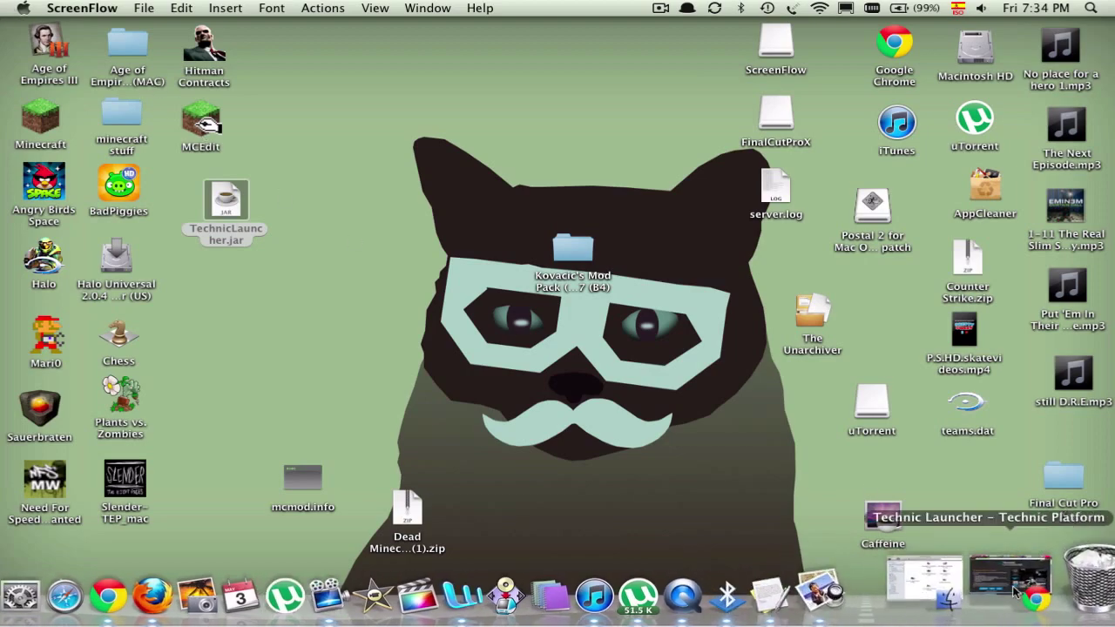
Examine the Technic Launcher download options on the technicpack.net page in Chrome, and put the browser window away.
{"action": "left_click", "coordinate": [985, 577]}
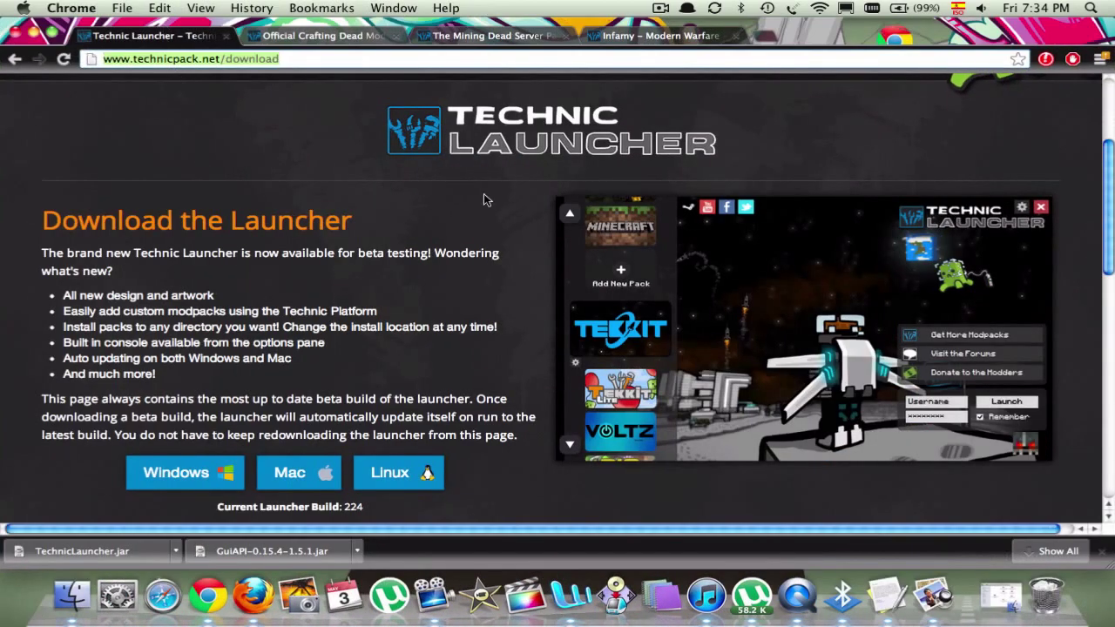
{"action": "scroll", "coordinate": [775, 162], "scroll_direction": "down", "scroll_amount": 3}
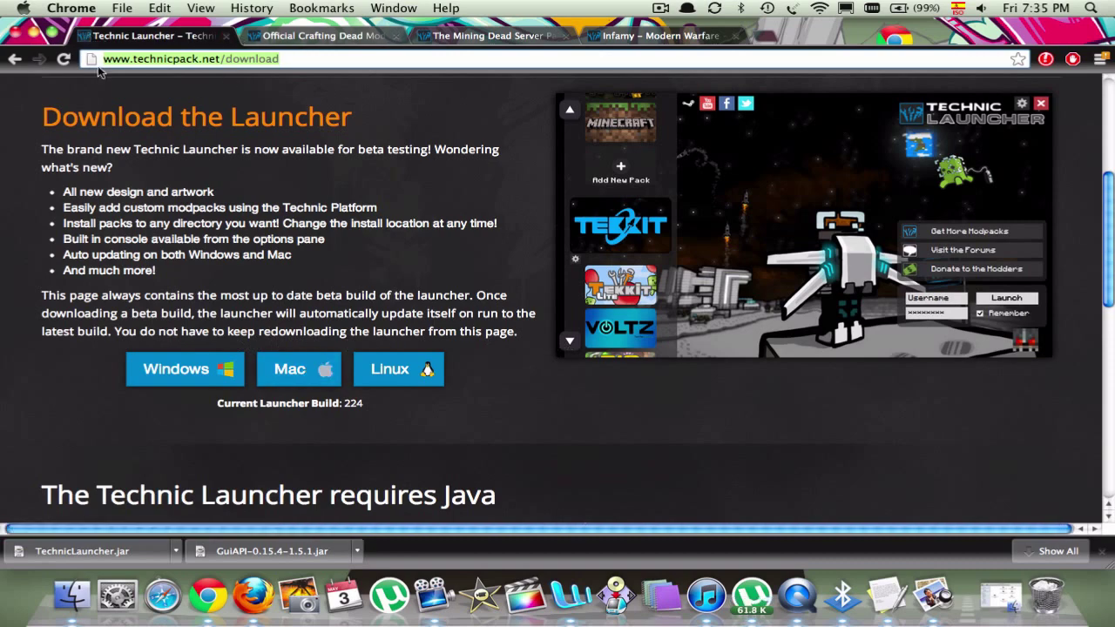
{"action": "left_click", "coordinate": [35, 33]}
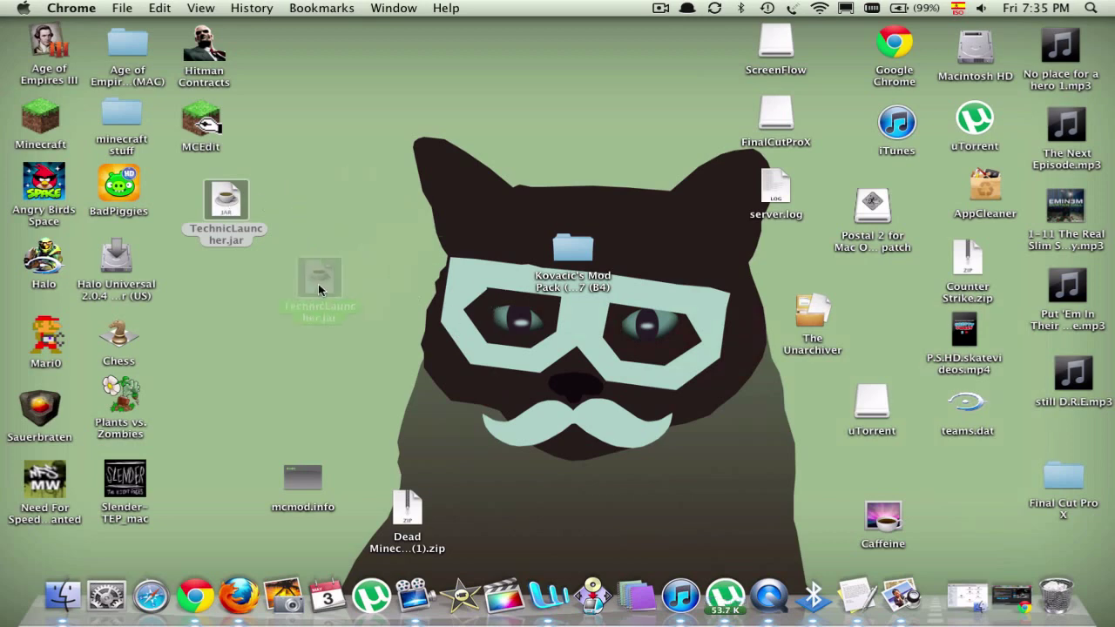
Run TechnicLauncher.jar from the desktop and open the launcher's Add New Pack dialog.
{"action": "left_click_drag", "start_coordinate": [313, 271], "coordinate": [374, 258]}
{"action": "left_click_drag", "start_coordinate": [226, 184], "coordinate": [215, 197]}
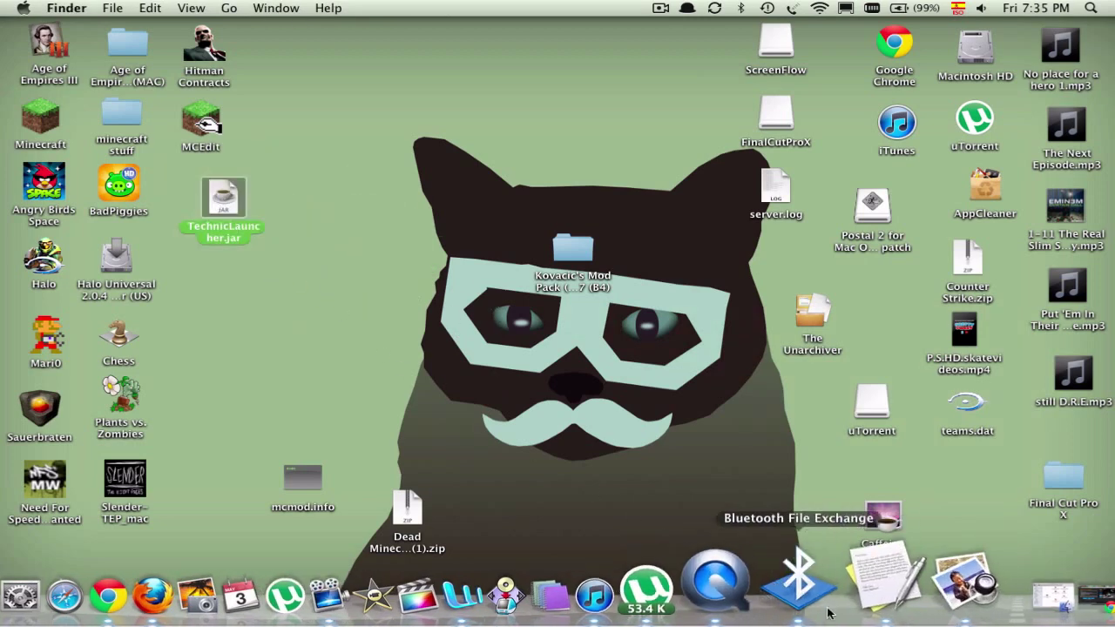
{"action": "double_click", "coordinate": [222, 187]}
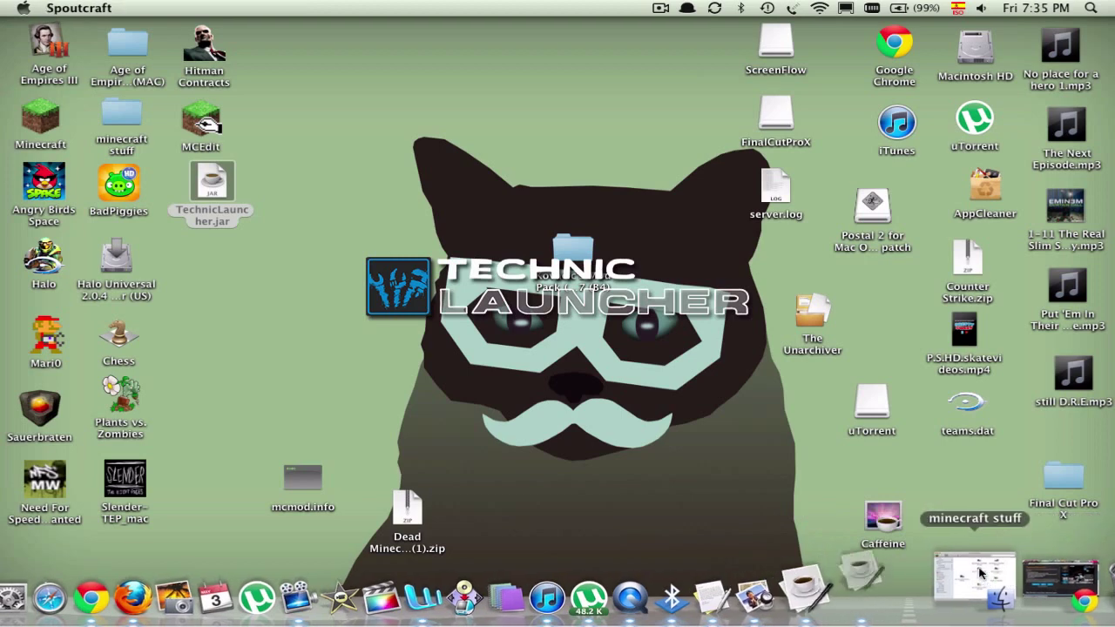
{"action": "left_click", "coordinate": [474, 251]}
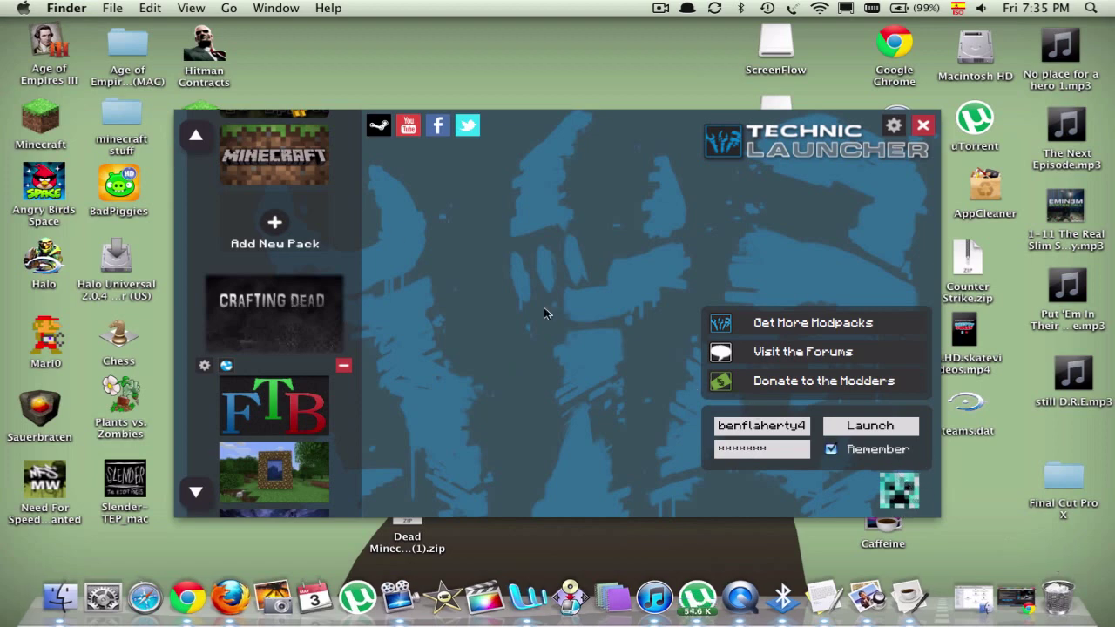
{"action": "left_click", "coordinate": [208, 143]}
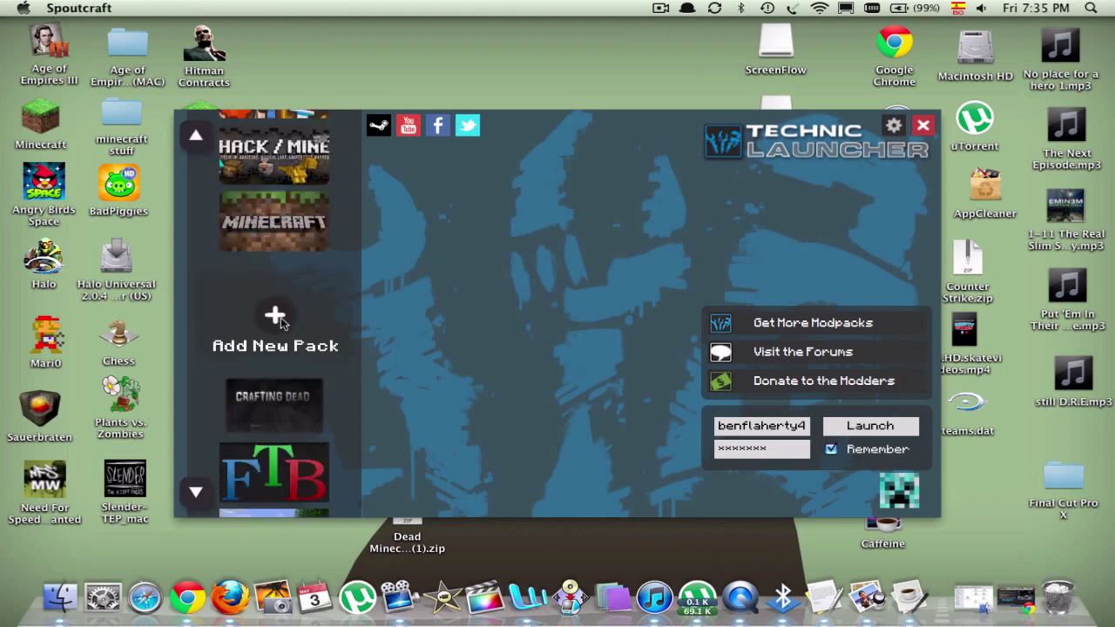
{"action": "left_click", "coordinate": [279, 321]}
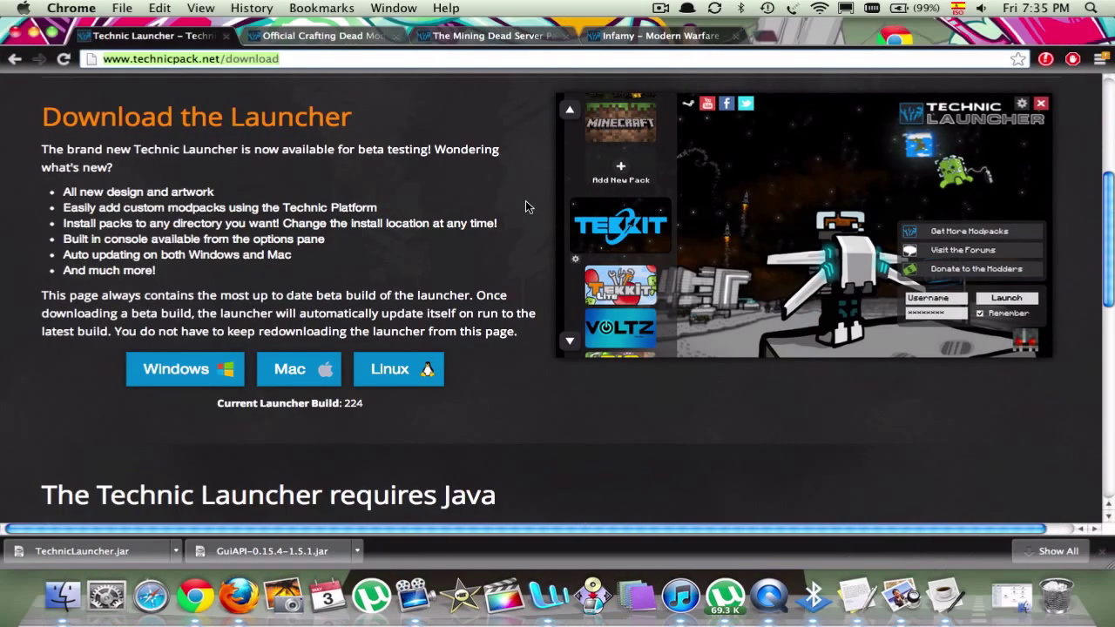
Switch to the Official Crafting Dead Mod page in Chrome and select its platform URL.
{"action": "scroll", "coordinate": [453, 105], "scroll_direction": "up", "scroll_amount": 5}
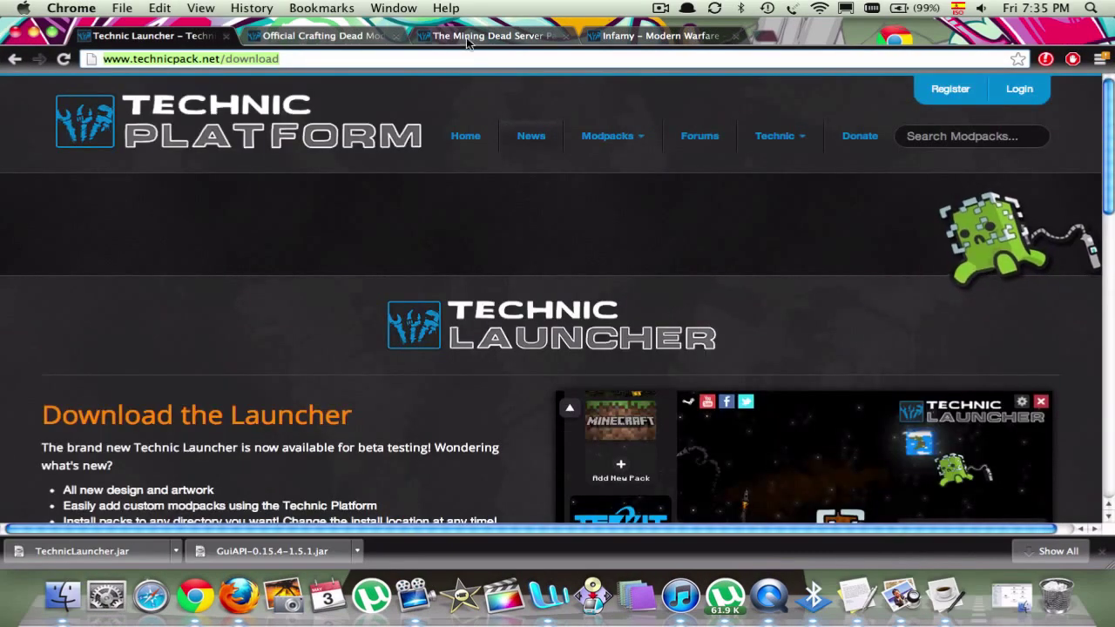
{"action": "left_click", "coordinate": [355, 37]}
{"action": "scroll", "coordinate": [646, 345], "scroll_direction": "down", "scroll_amount": 3}
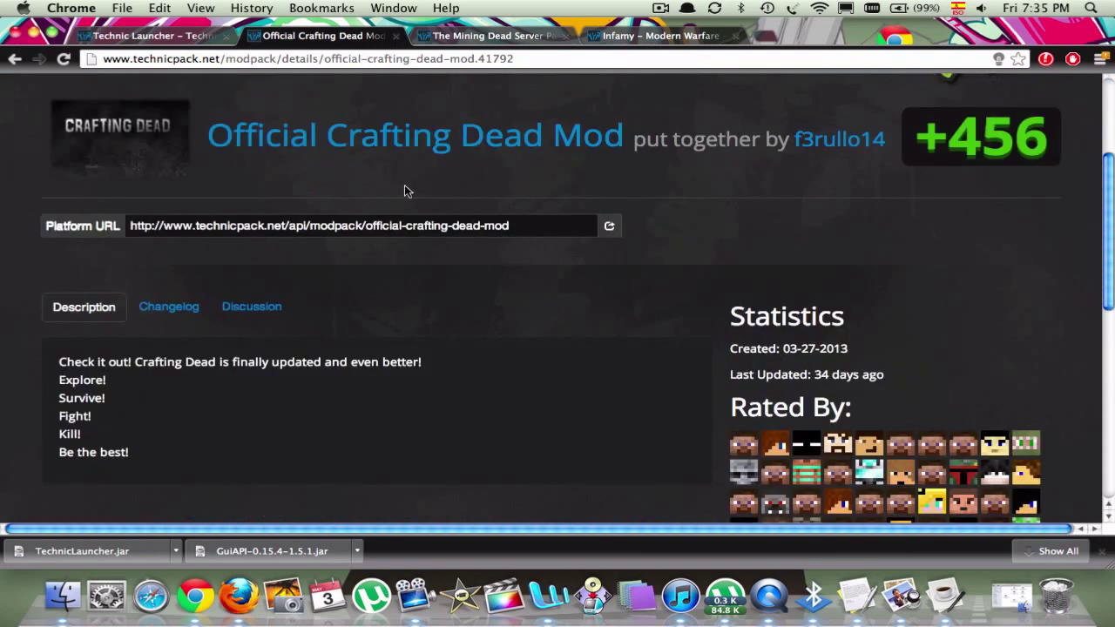
{"action": "left_click", "coordinate": [417, 225]}
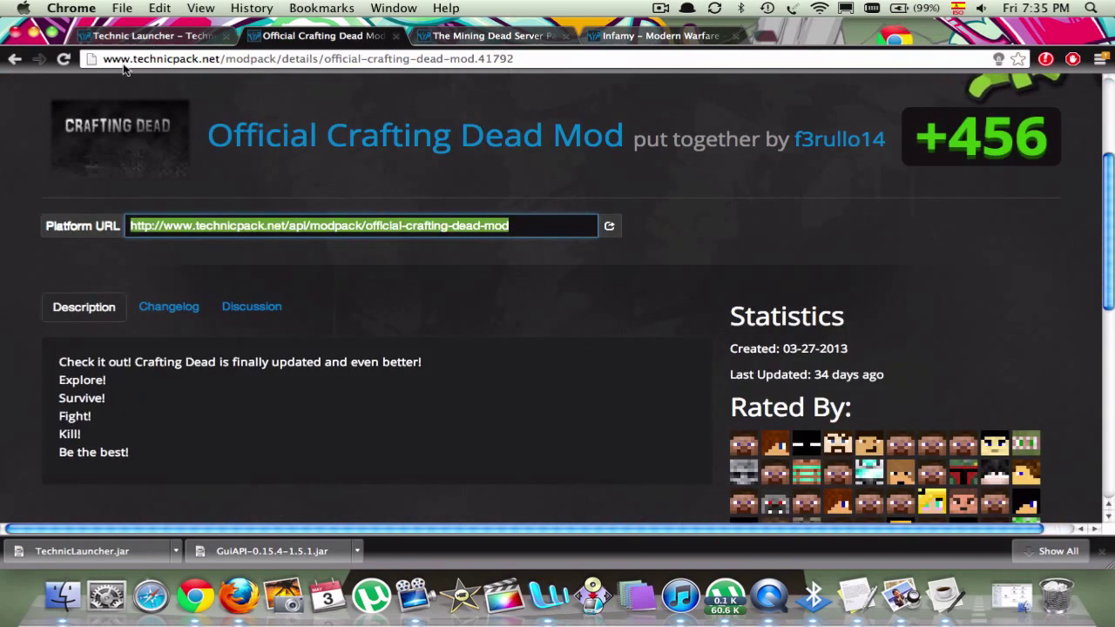
{"action": "right_click", "coordinate": [237, 226]}
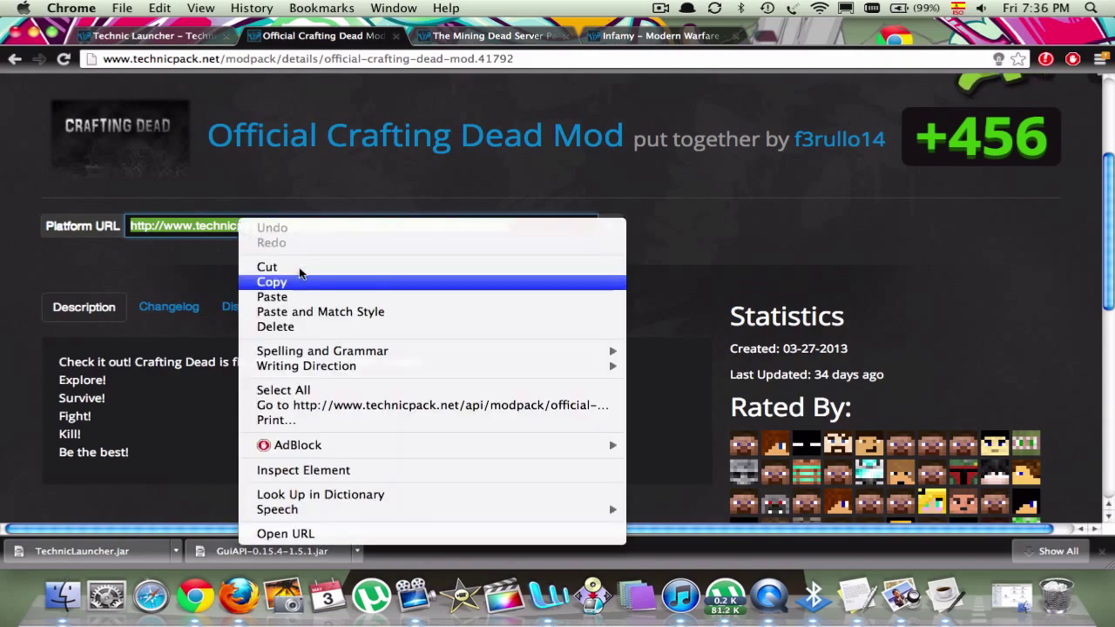
{"action": "left_click", "coordinate": [416, 89]}
Go back to The Mining Dead Server Pack page and cut its platform URL to the clipboard.
{"action": "left_click", "coordinate": [503, 35]}
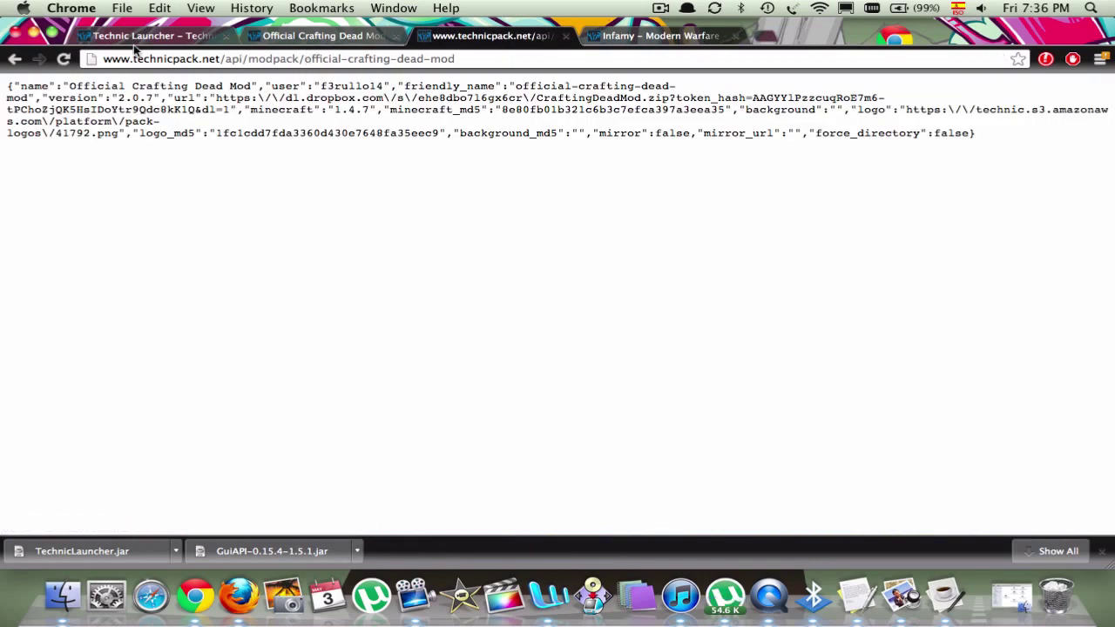
{"action": "left_click", "coordinate": [14, 58]}
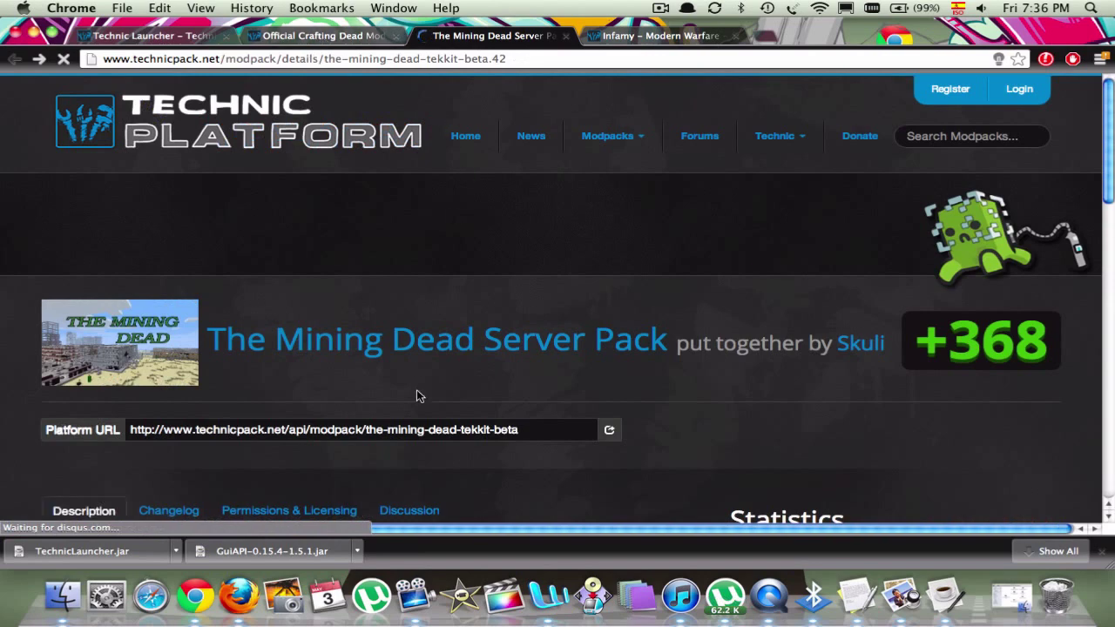
{"action": "left_click", "coordinate": [419, 433]}
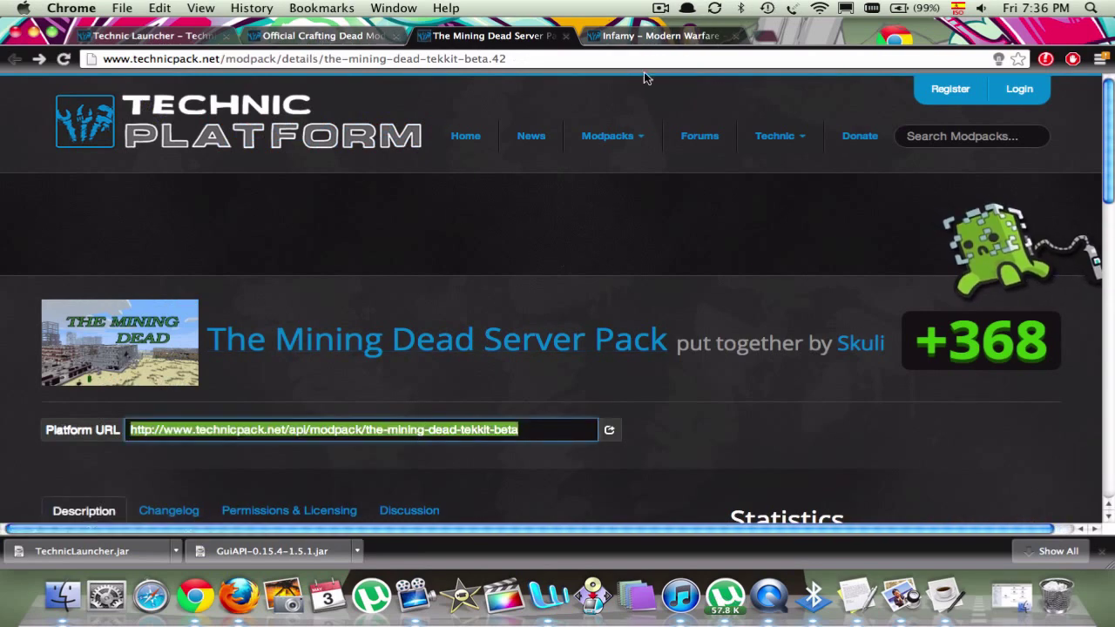
{"action": "right_click", "coordinate": [432, 434]}
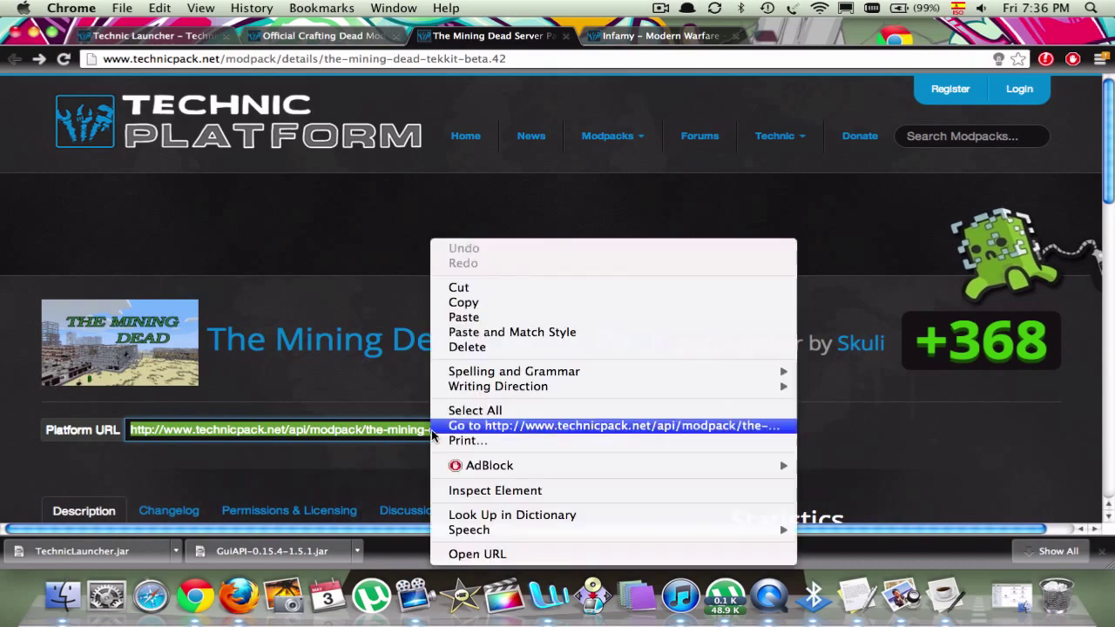
{"action": "left_click", "coordinate": [482, 287]}
Look over the open modpack pages for Infamy - Modern Warfare, The Mining Dead and Official Crafting Dead Mod.
{"action": "left_click", "coordinate": [626, 35]}
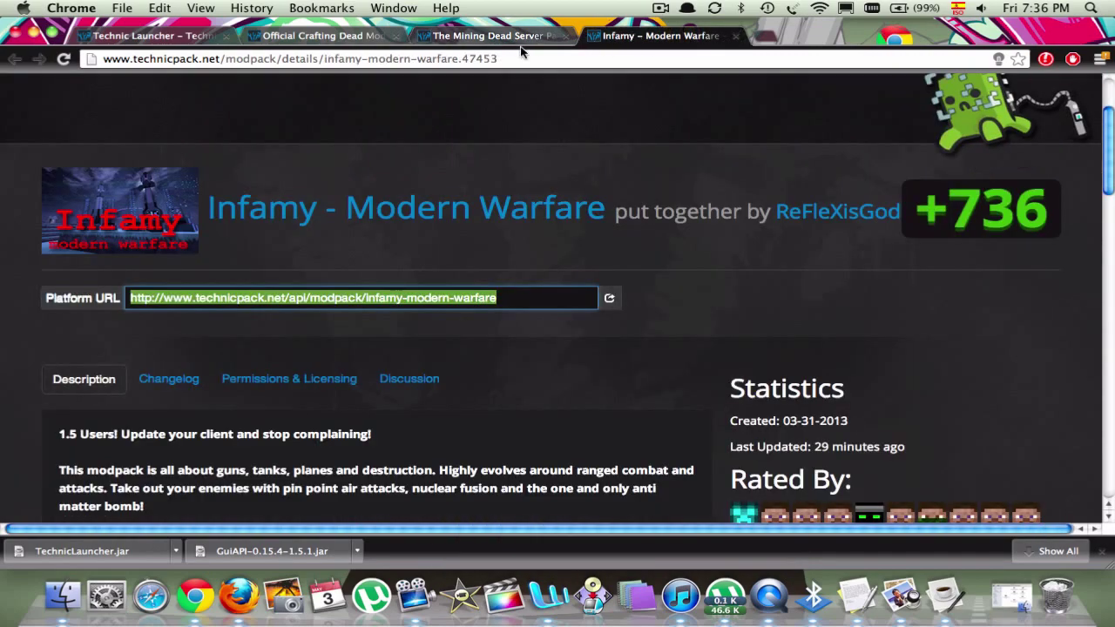
{"action": "left_click", "coordinate": [484, 36]}
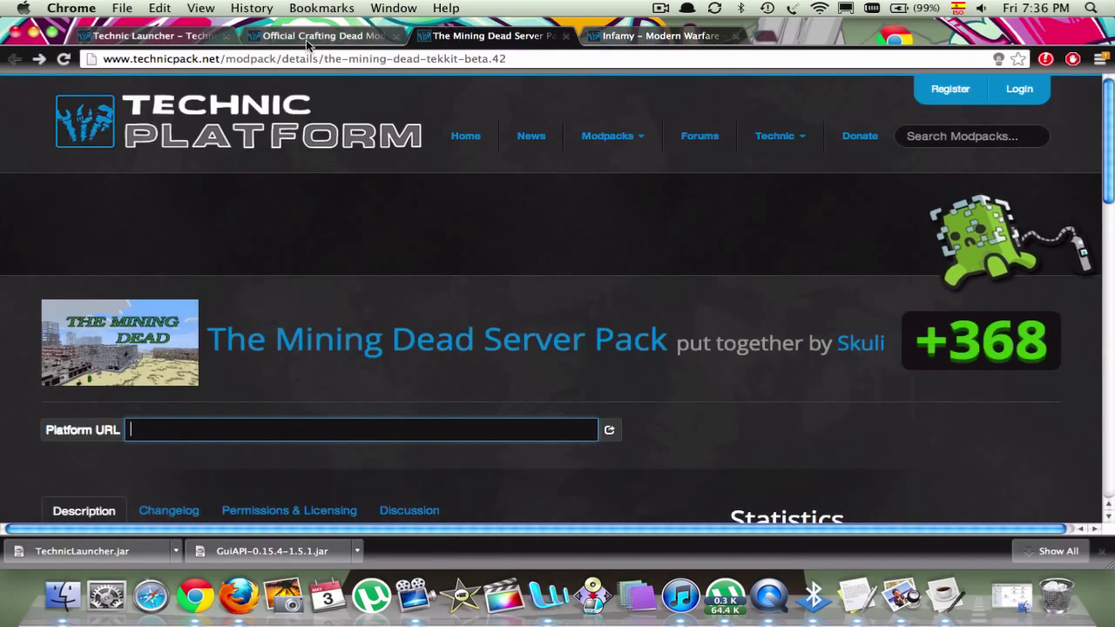
{"action": "left_click", "coordinate": [314, 37]}
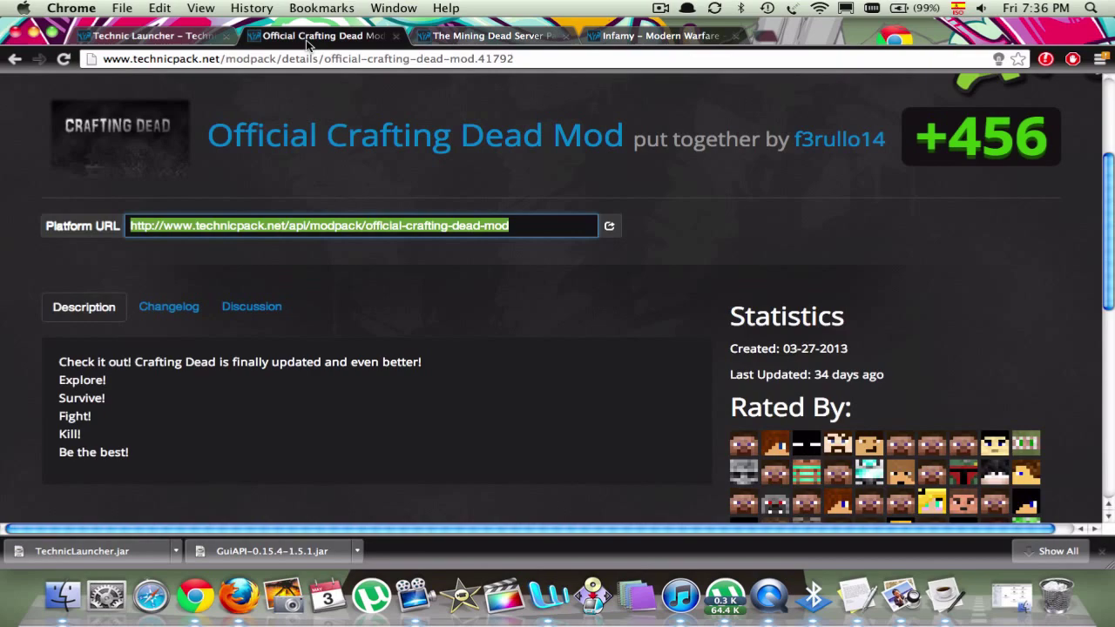
Return to the Technic Launcher, paste the copied platform URL and add The Mining Dead Server Pack.
{"action": "left_click", "coordinate": [33, 33]}
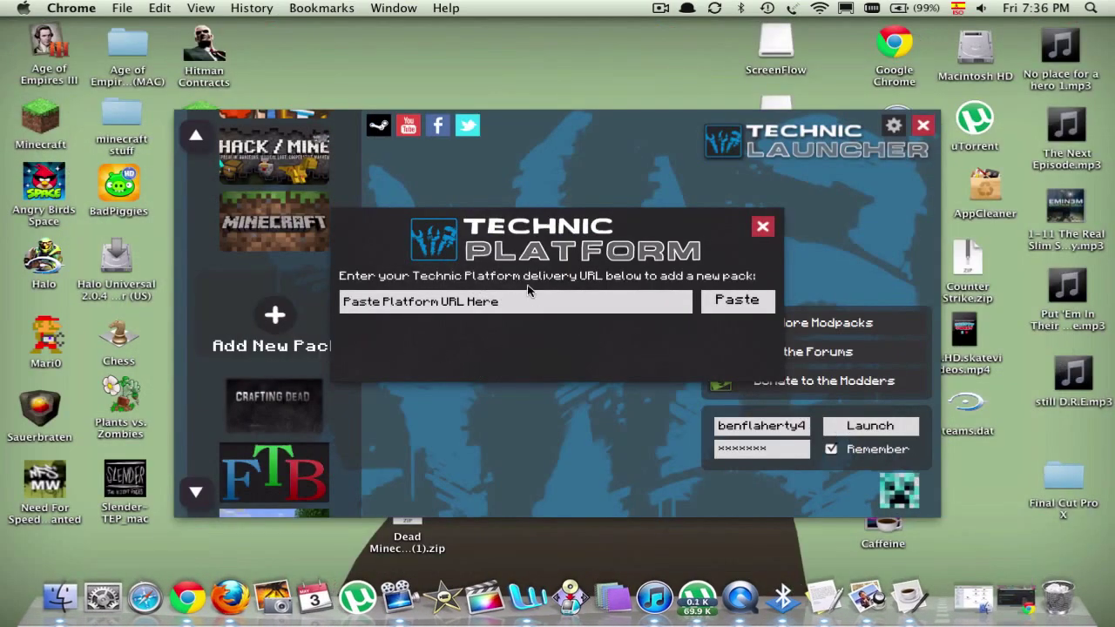
{"action": "left_click", "coordinate": [754, 303]}
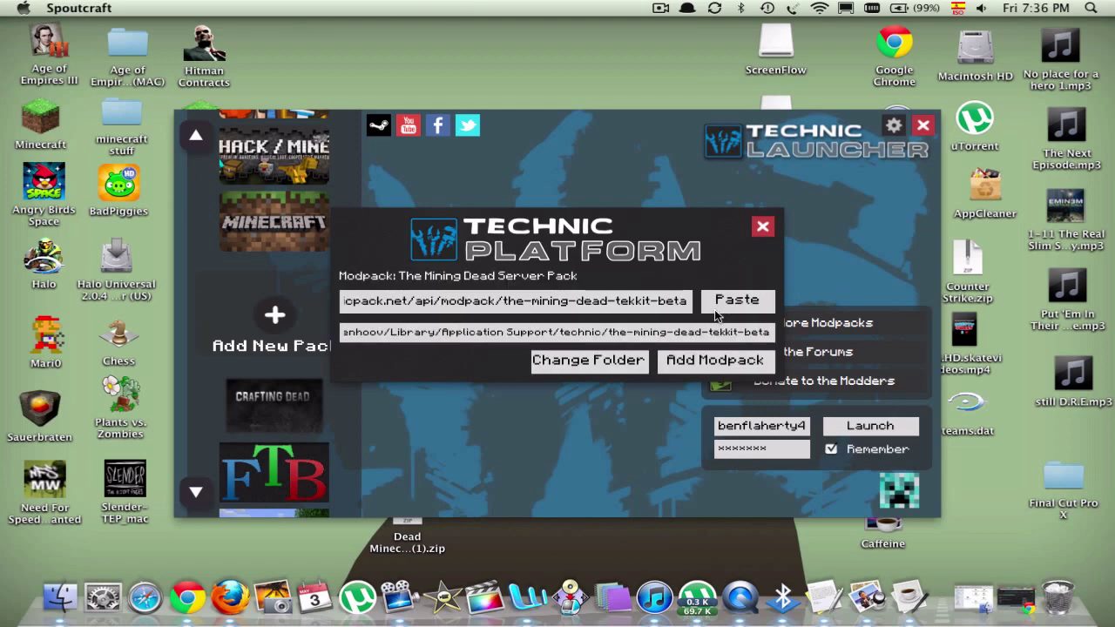
{"action": "left_click", "coordinate": [700, 361]}
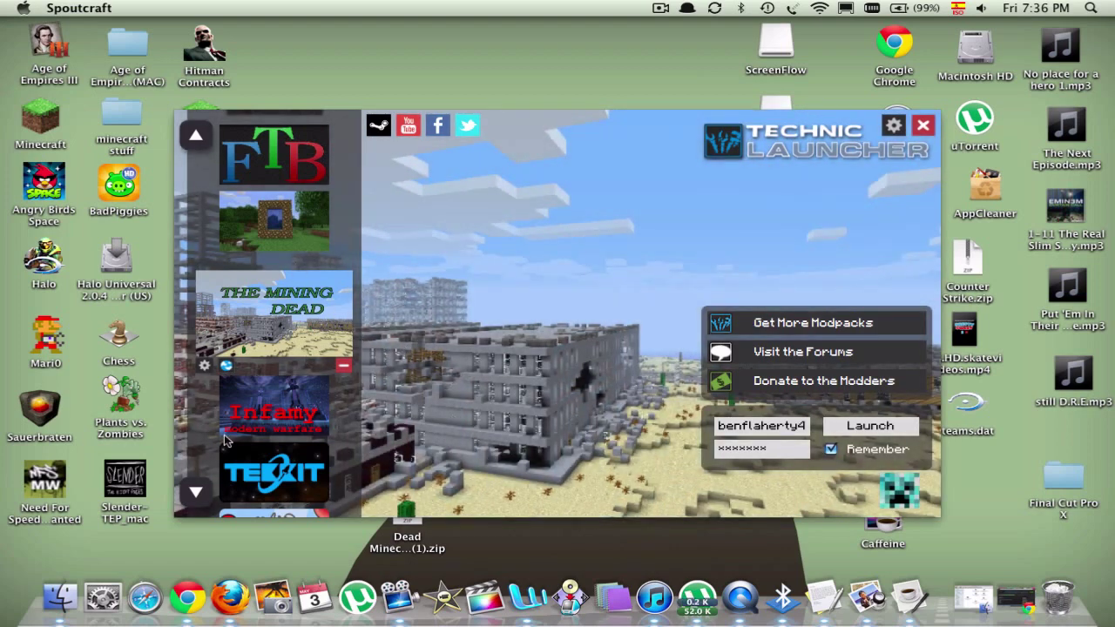
Select the Crafting Dead modpack in the pack list and launch it.
{"action": "left_click", "coordinate": [196, 136]}
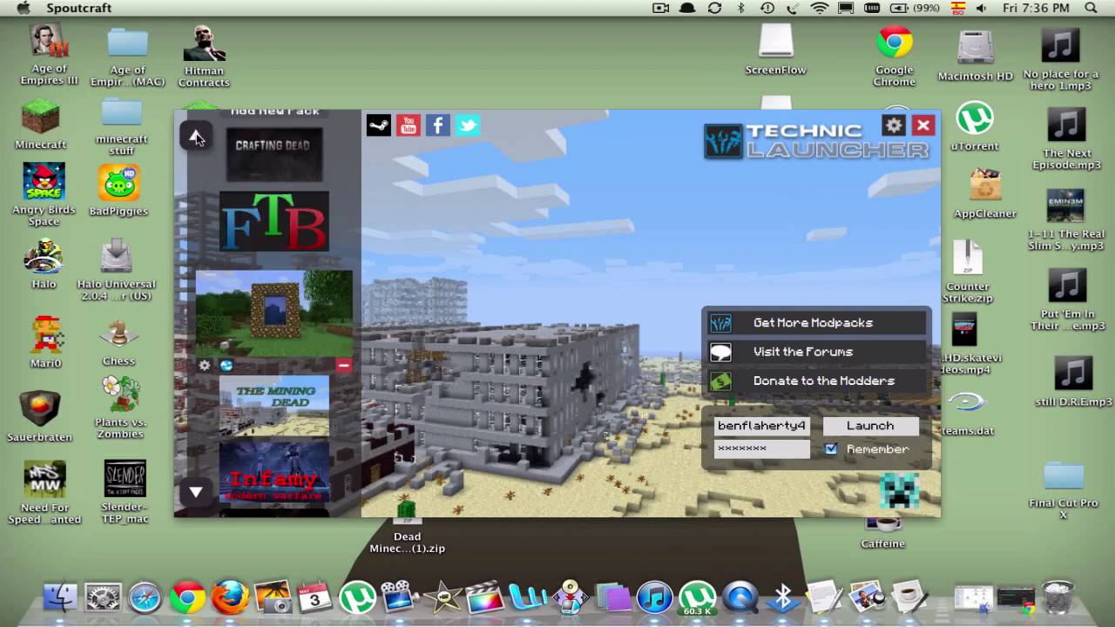
{"action": "left_click", "coordinate": [196, 137]}
{"action": "left_click", "coordinate": [195, 136]}
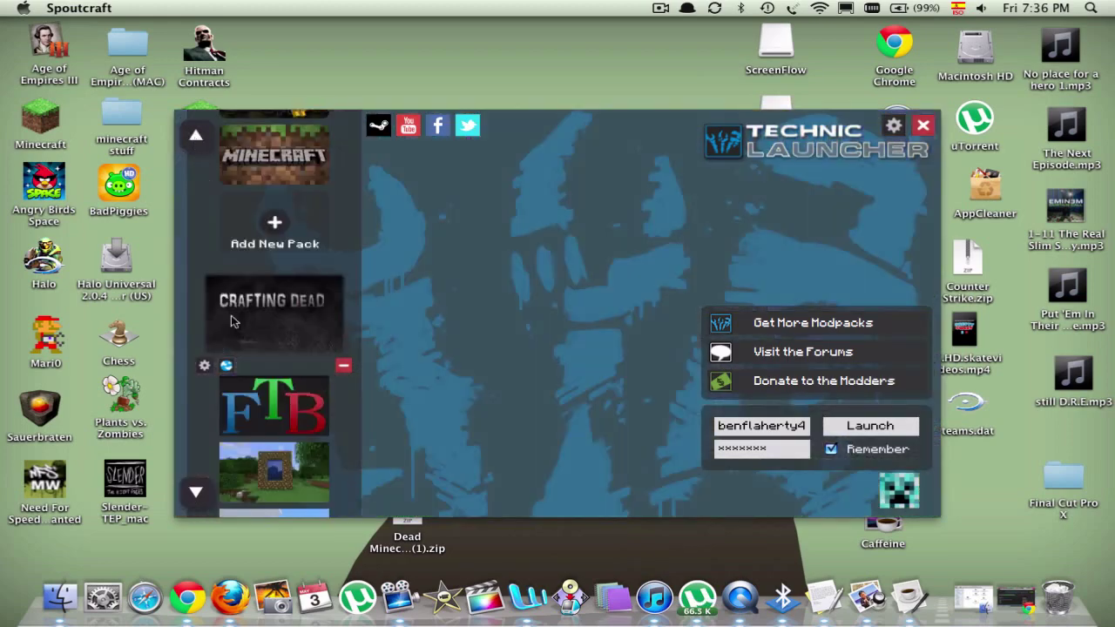
{"action": "left_click", "coordinate": [227, 490]}
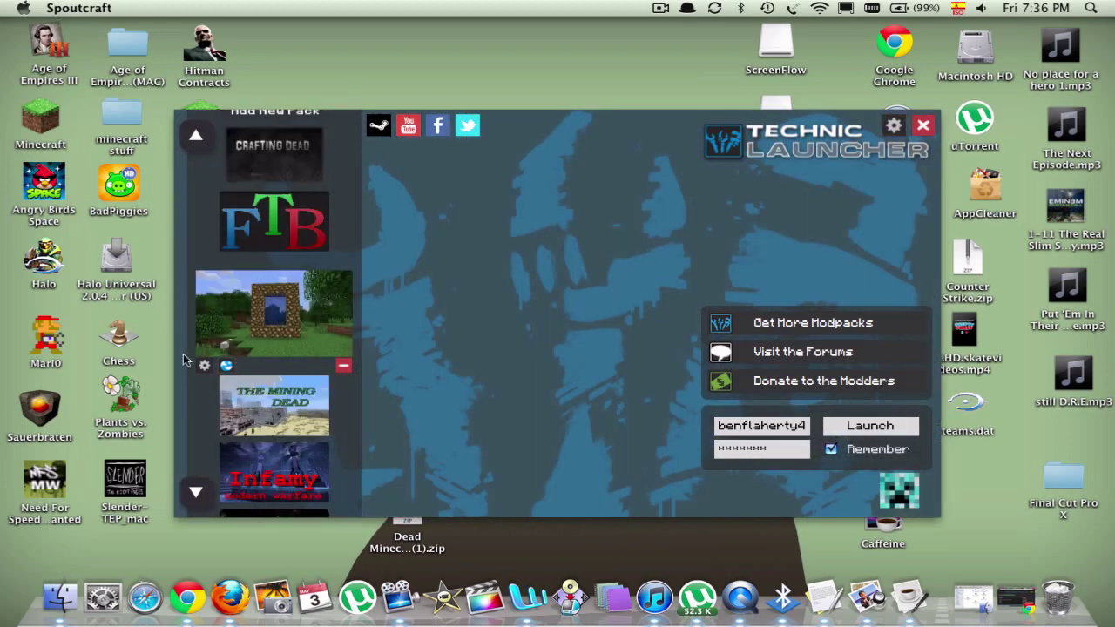
{"action": "left_click", "coordinate": [196, 136]}
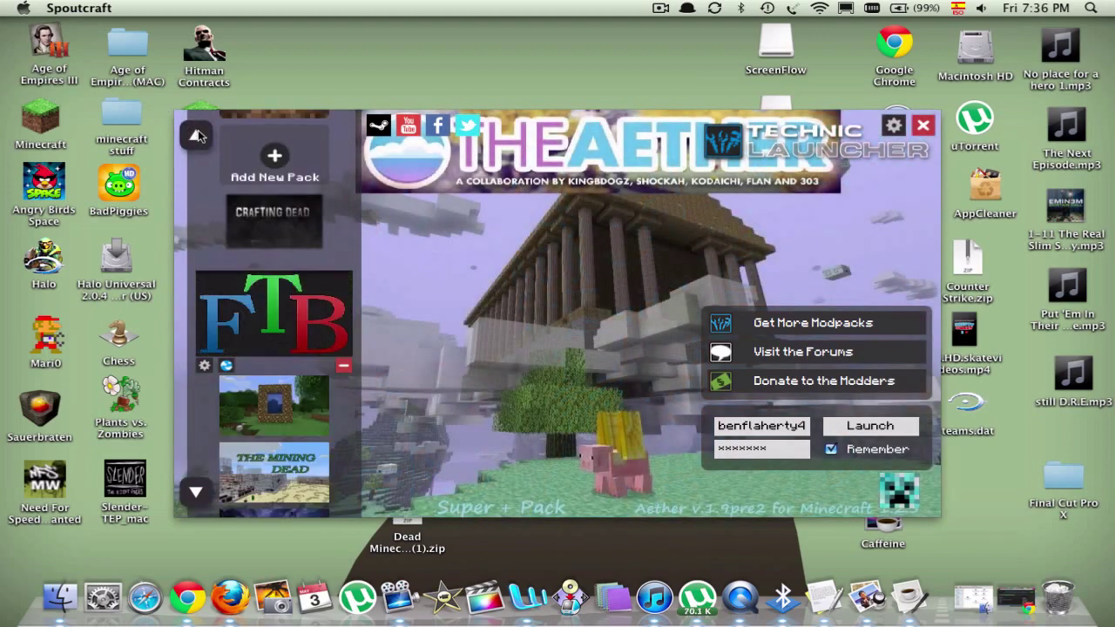
{"action": "left_click", "coordinate": [196, 136]}
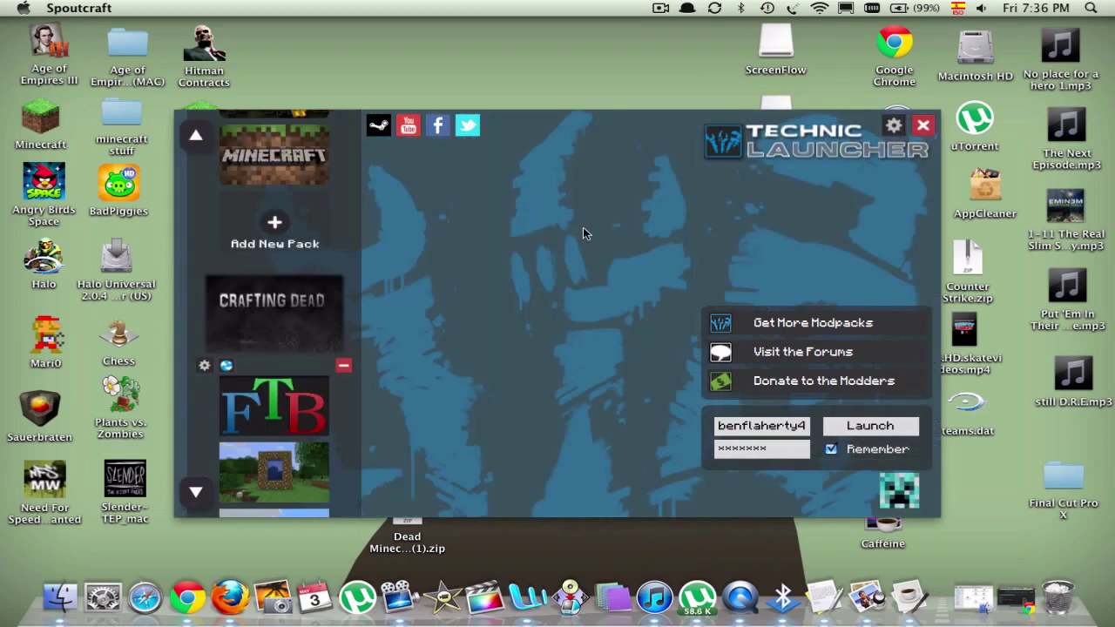
{"action": "left_click", "coordinate": [888, 425]}
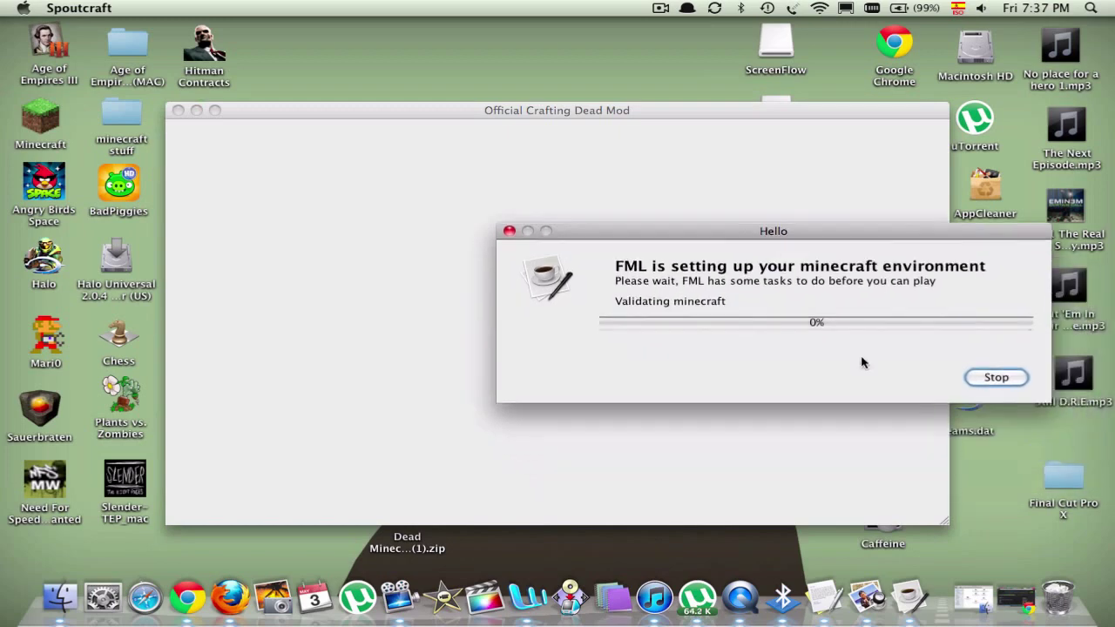
Bring the Official Crafting Dead Mod game window in front of the launcher and reposition it.
{"action": "left_click", "coordinate": [312, 332]}
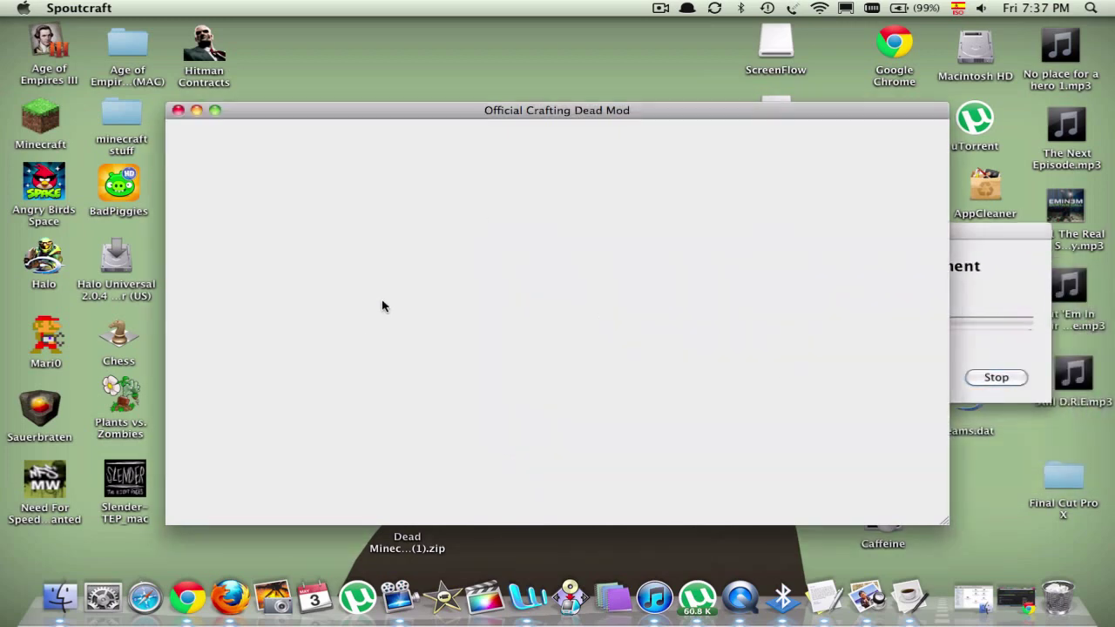
{"action": "left_click_drag", "start_coordinate": [603, 104], "coordinate": [594, 176]}
{"action": "left_click", "coordinate": [699, 143]}
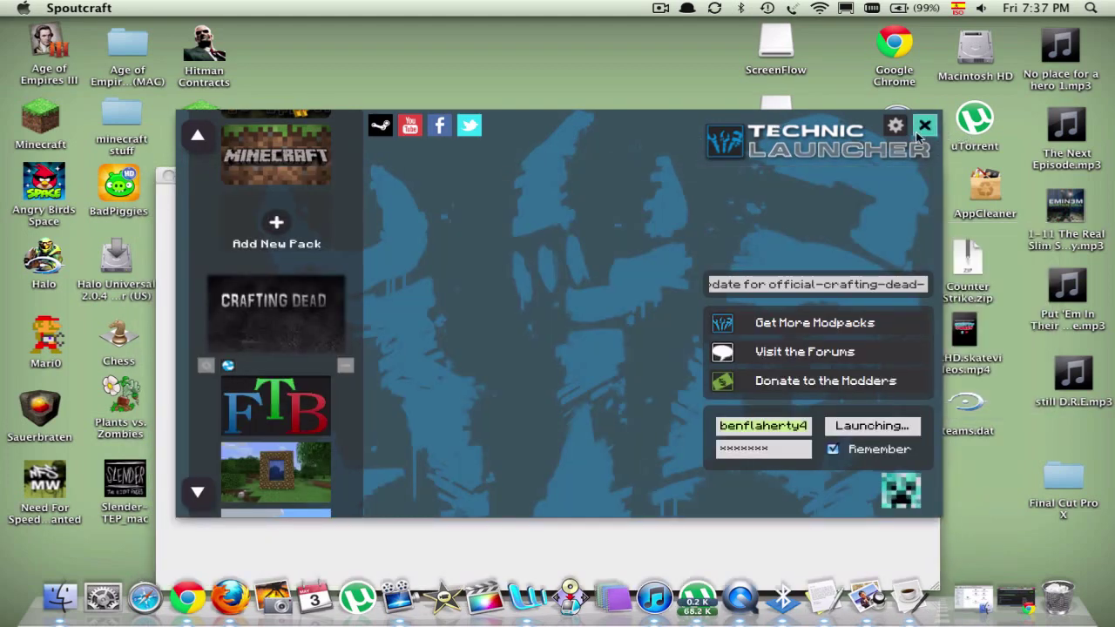
{"action": "left_click", "coordinate": [245, 545]}
{"action": "left_click_drag", "start_coordinate": [503, 179], "coordinate": [492, 18]}
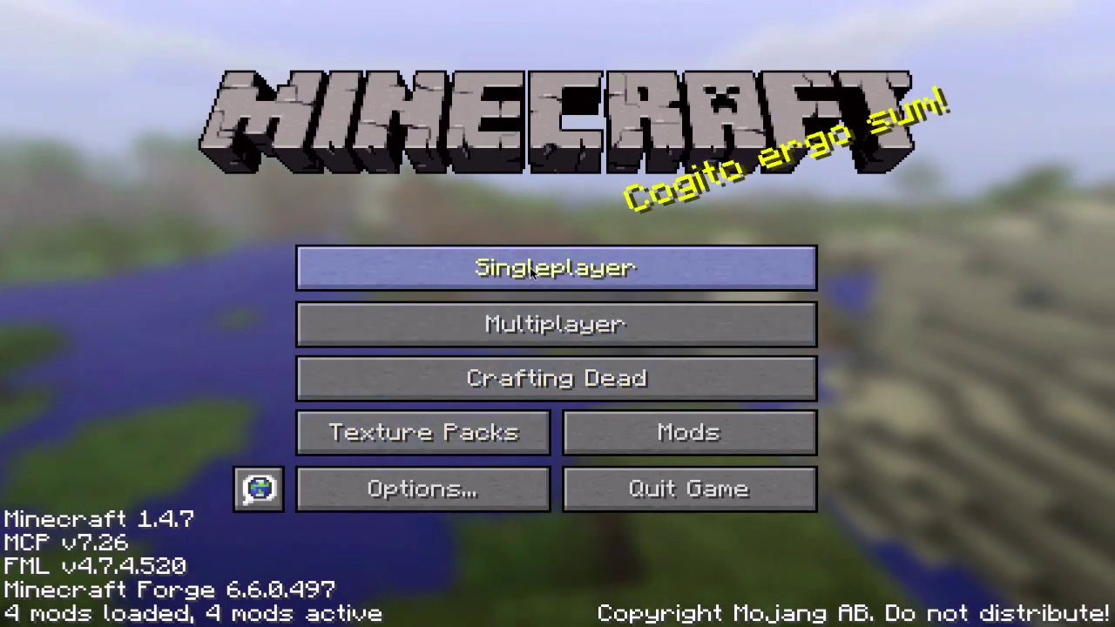
Start creating a new singleplayer world and replace its default name with dicks.
{"action": "left_click", "coordinate": [643, 277]}
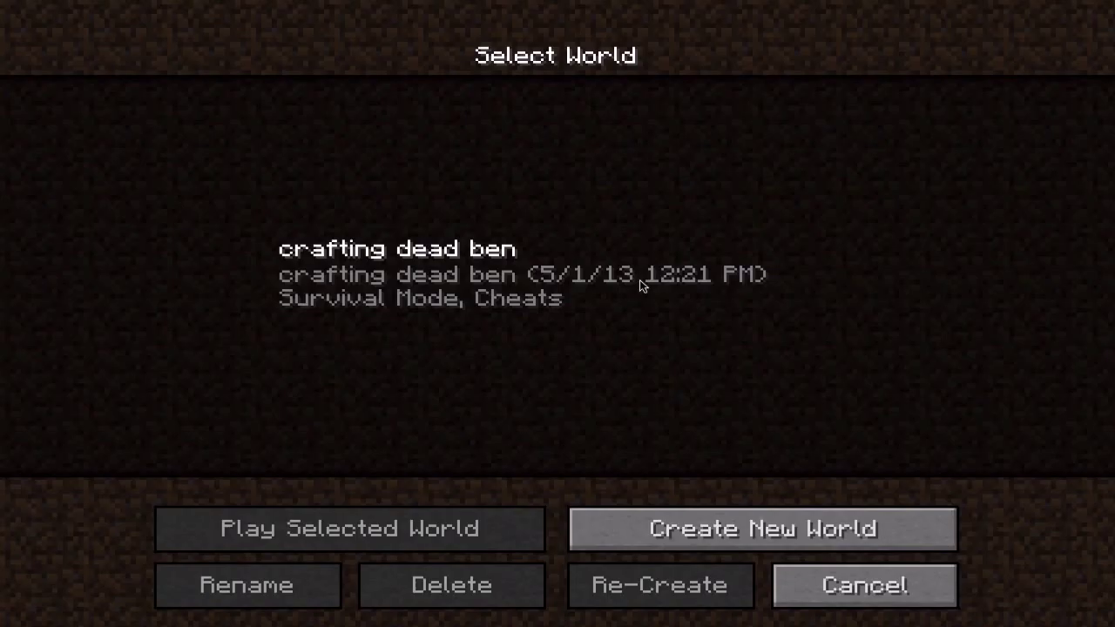
{"action": "left_click", "coordinate": [698, 523]}
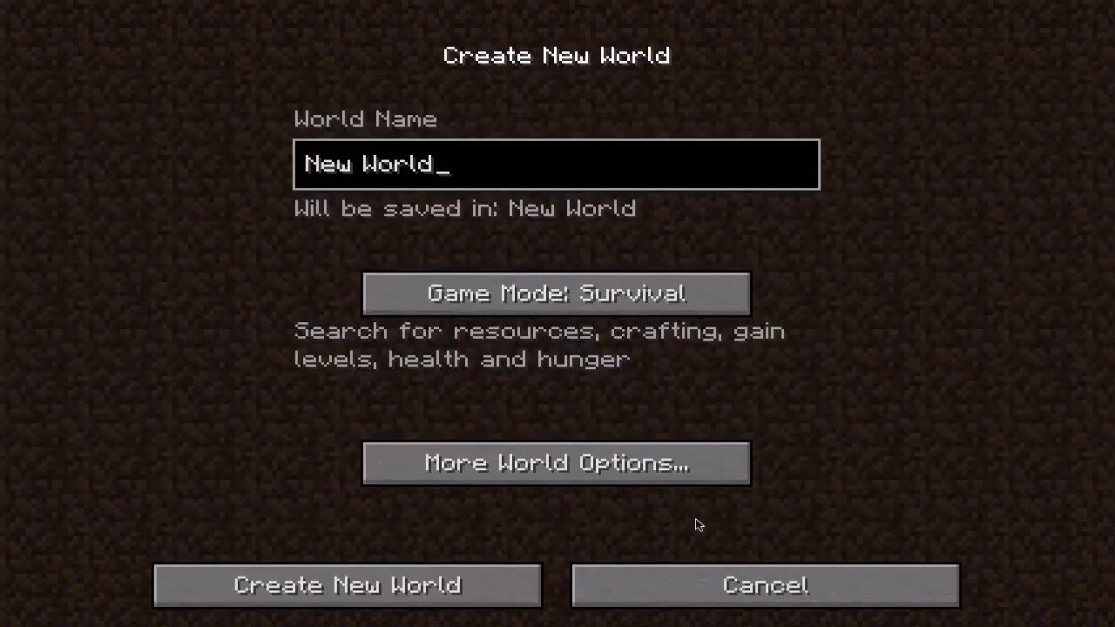
{"action": "key", "text": "BackSpace"}
{"action": "key", "text": "BackSpace"}
{"action": "key", "text": "BackSpace"}
{"action": "key", "text": "BackSpace"}
{"action": "key", "text": "BackSpace"}
{"action": "key", "text": "BackSpace"}
{"action": "key", "text": "BackSpace"}
{"action": "key", "text": "BackSpace"}
{"action": "key", "text": "BackSpace"}
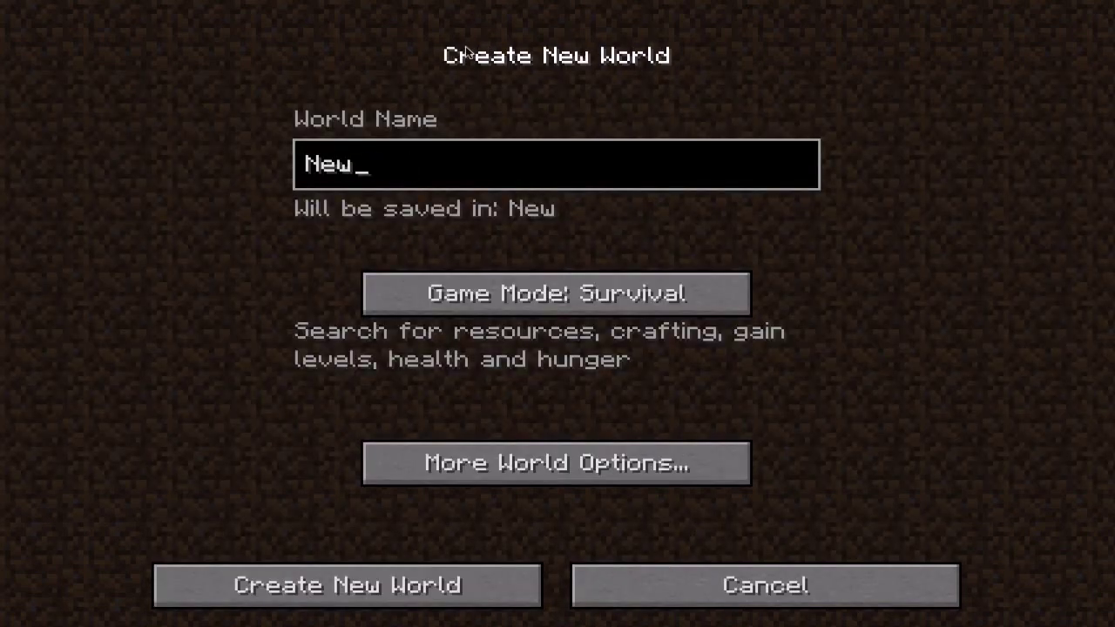
{"action": "type", "text": "dicks"}
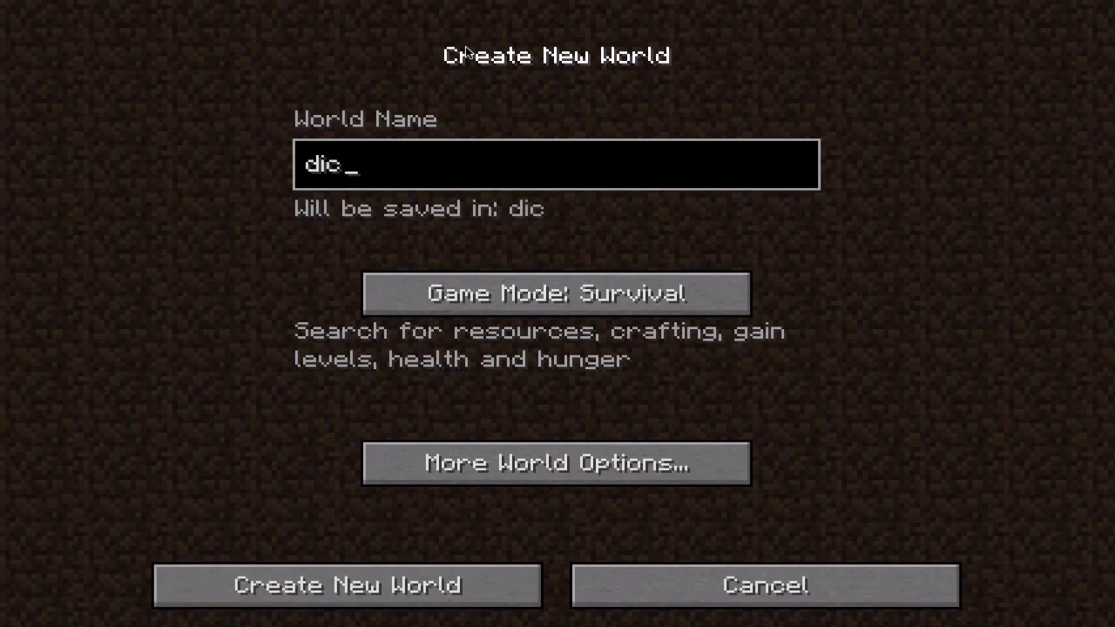
Set the new world's game mode to Hardcore, cycle through its world types, and cancel the world creation.
{"action": "left_click", "coordinate": [614, 292]}
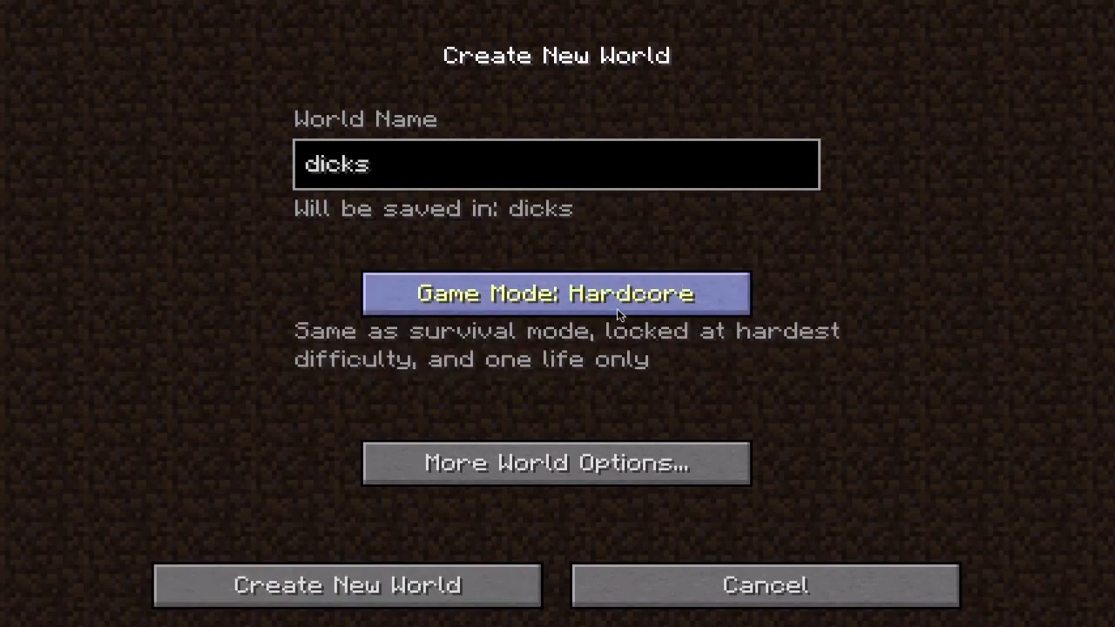
{"action": "left_click", "coordinate": [610, 463]}
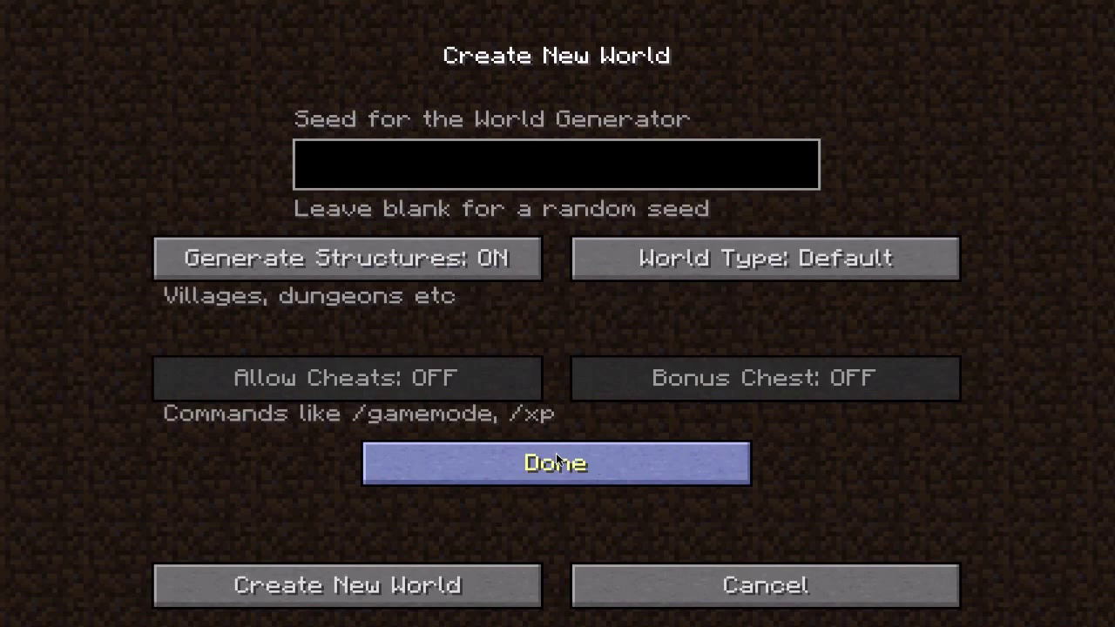
{"action": "left_click", "coordinate": [833, 262]}
{"action": "left_click", "coordinate": [834, 262]}
{"action": "left_click", "coordinate": [836, 262]}
{"action": "left_click", "coordinate": [640, 471]}
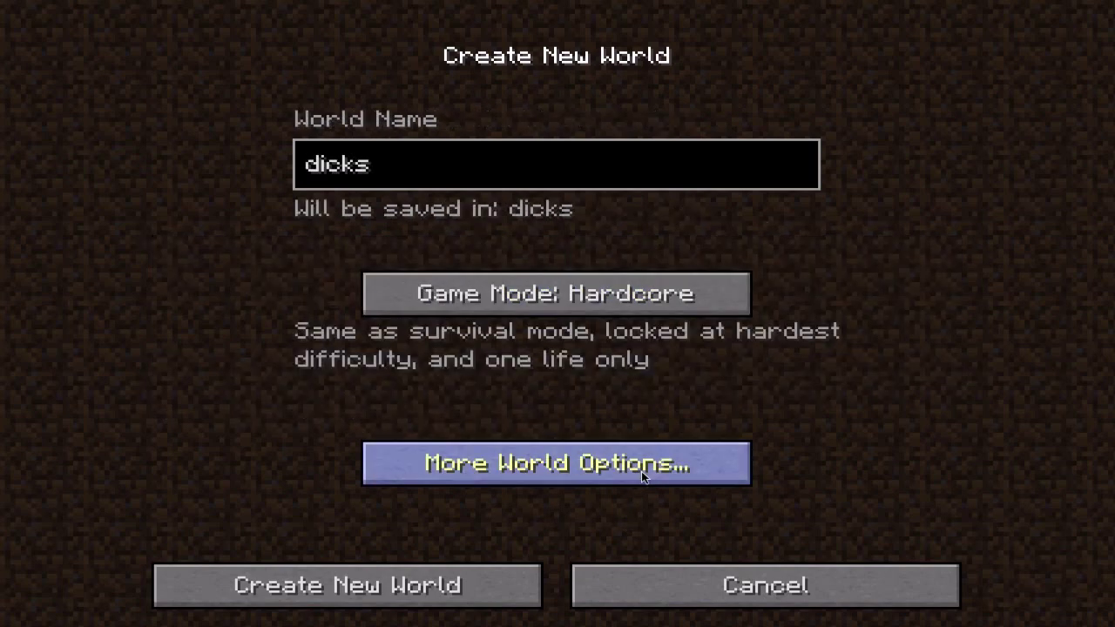
{"action": "left_click", "coordinate": [819, 598]}
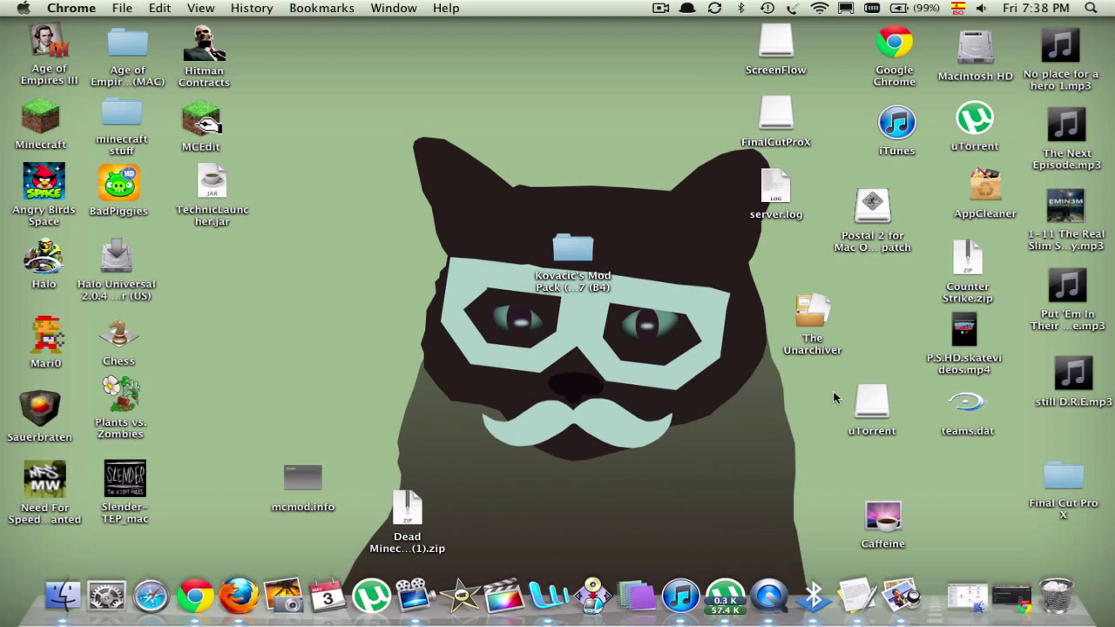
{"action": "right_click", "coordinate": [418, 589]}
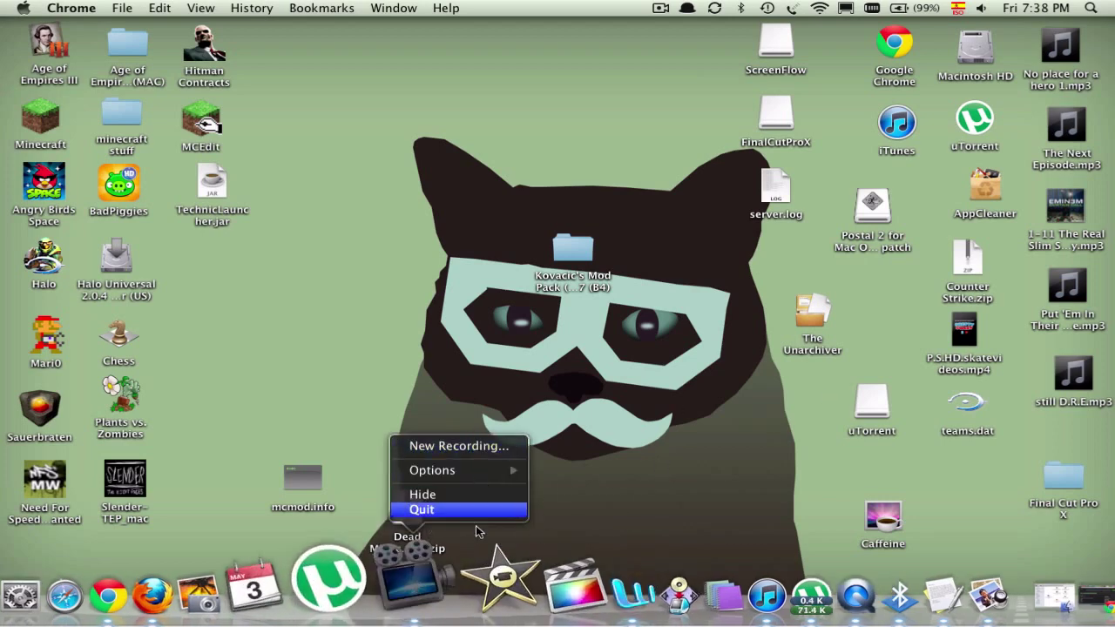
{"action": "left_click", "coordinate": [417, 588]}
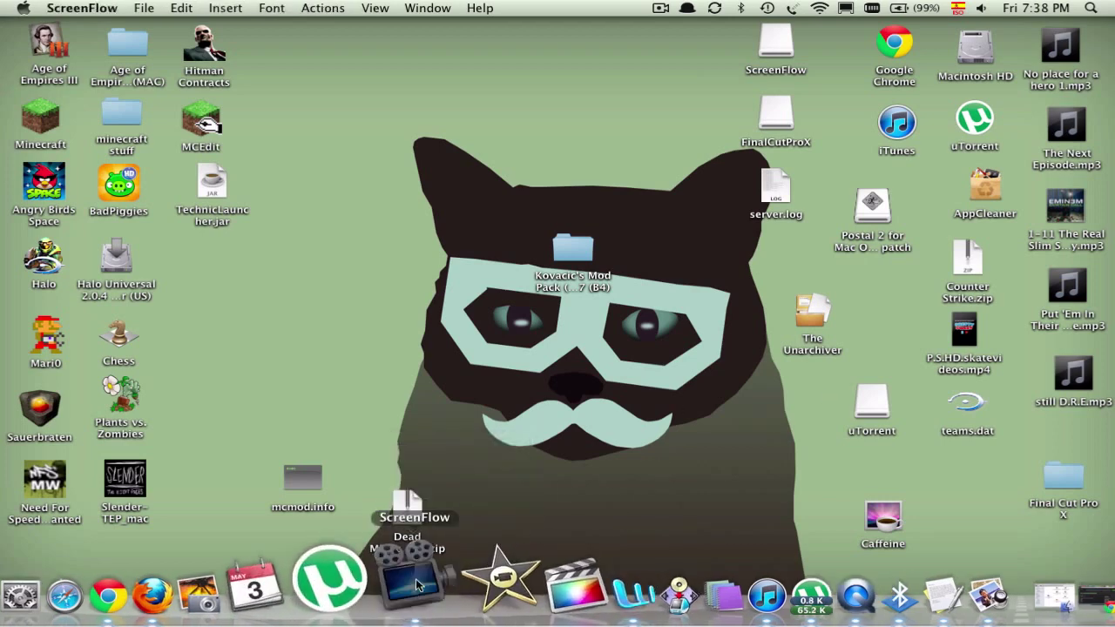